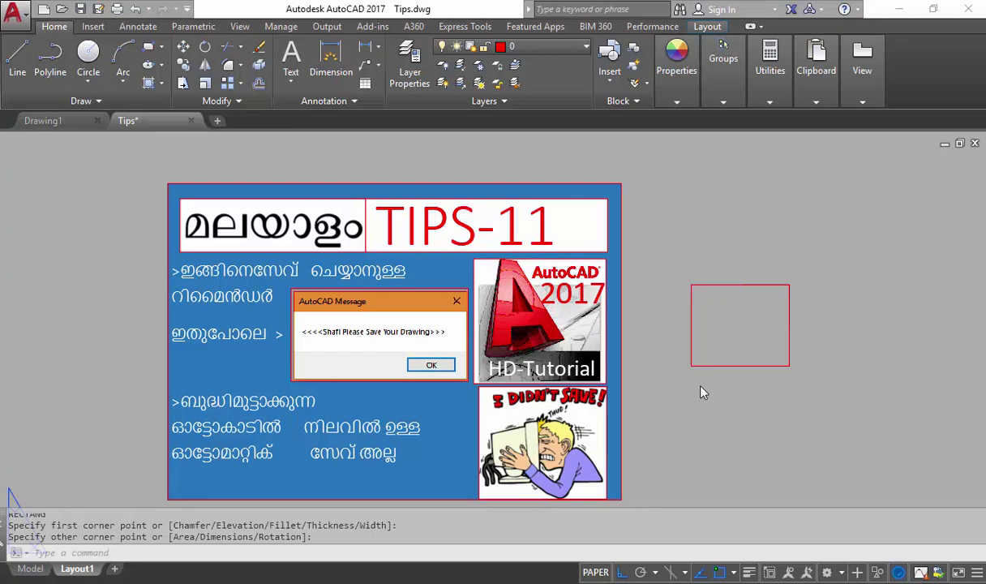
# Open the Options dialog on Open and Save, where Automatic save is still off.
pyautogui.scroll(4, 600, 461)
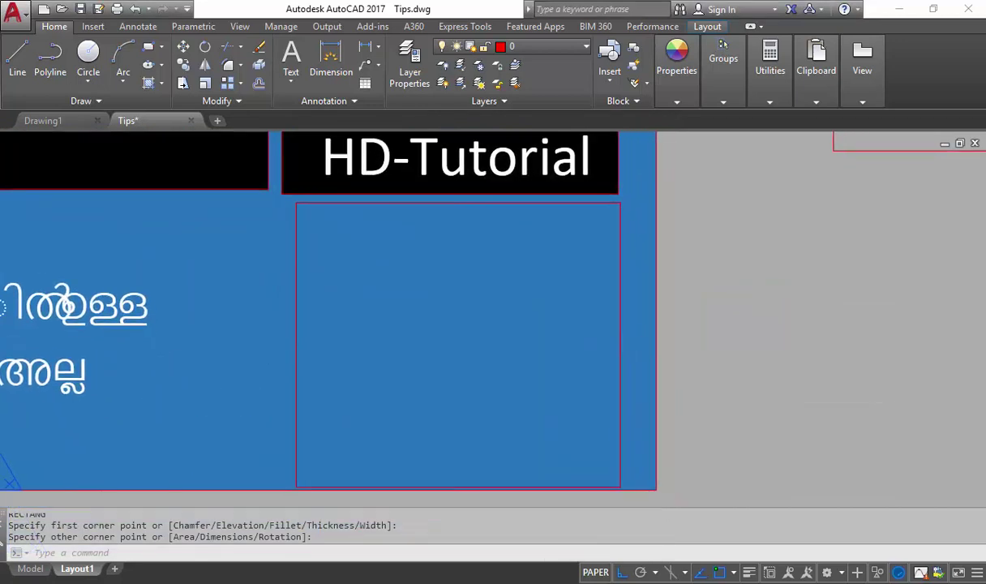
pyautogui.moveTo(658, 405); pyautogui.dragTo(622, 335, button='middle')
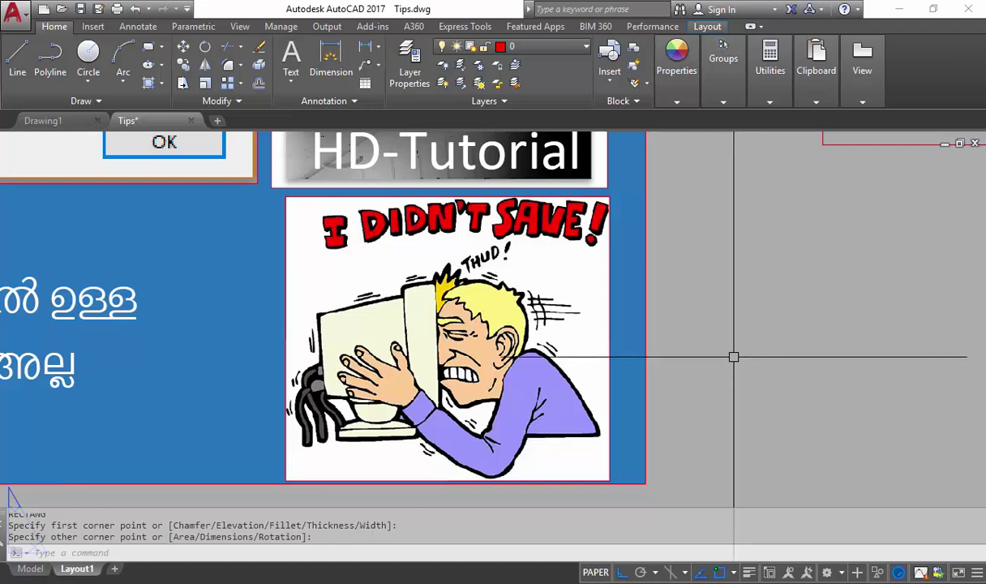
pyautogui.scroll(-2, 502, 311)
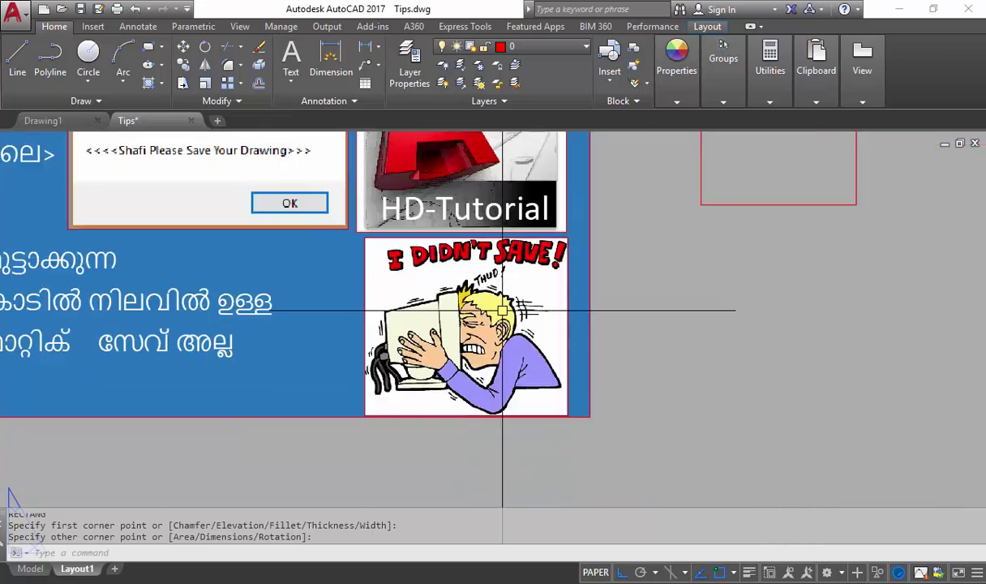
pyautogui.write('op')
pyautogui.press('Return')
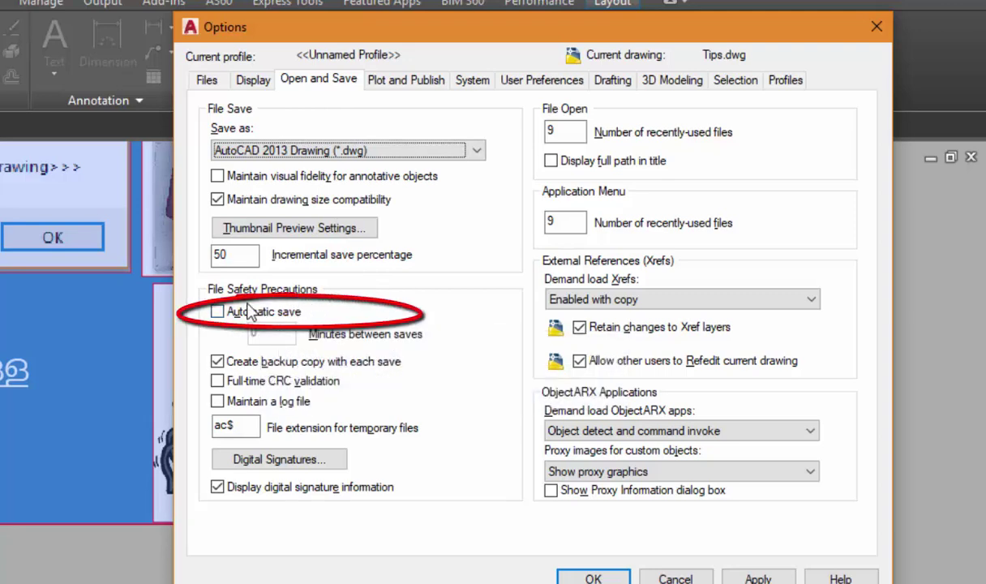
# Enable Automatic save with 5 minutes between saves and confirm with OK.
pyautogui.click(217, 311)
pyautogui.doubleClick(283, 335)
pyautogui.write('5')
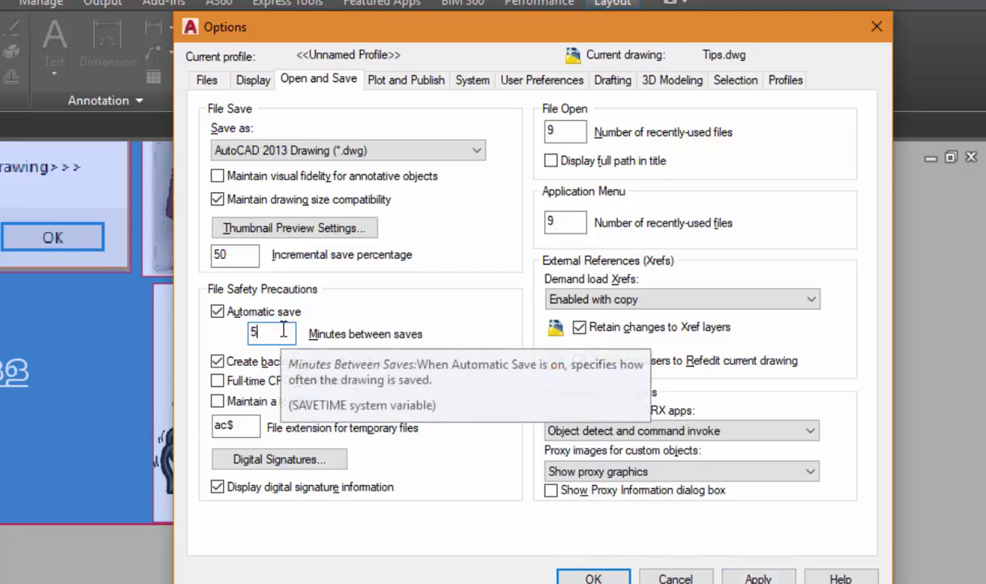
pyautogui.doubleClick(253, 332)
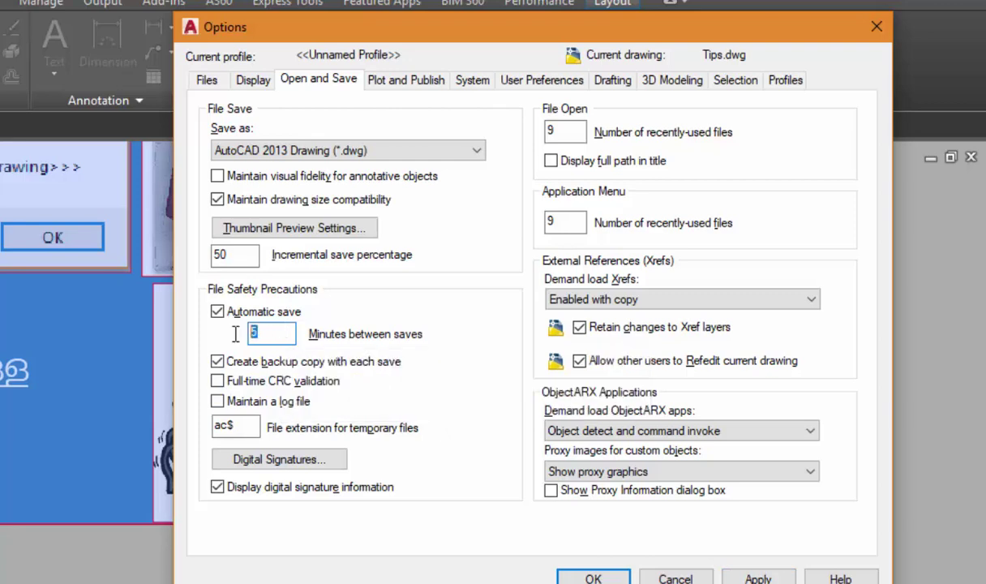
pyautogui.click(593, 578)
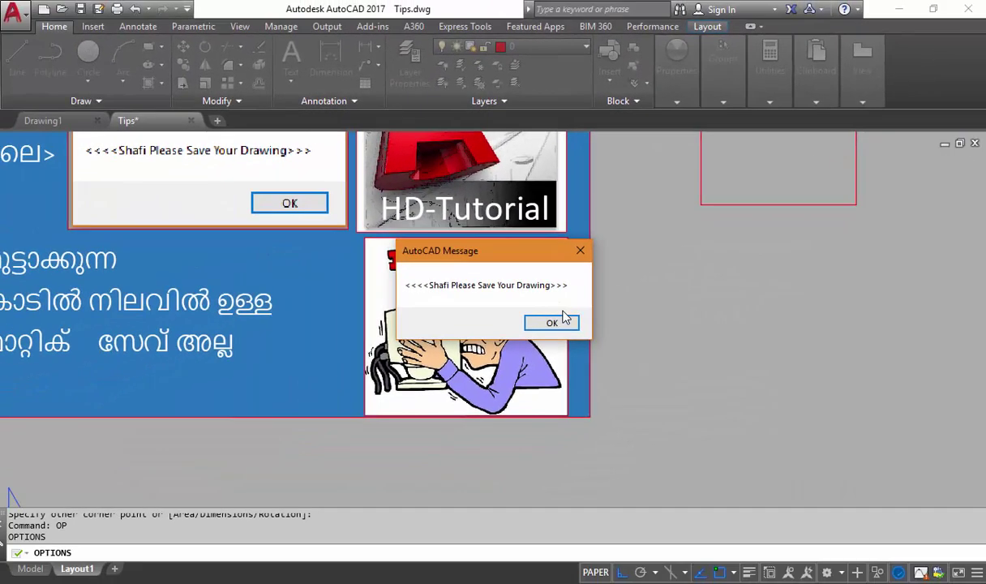
# Dismiss the save reminder popups and reposition the TIPS-11 sheet while autosave runs.
pyautogui.click(542, 320)
pyautogui.moveTo(272, 206); pyautogui.dragTo(347, 245, button='middle')
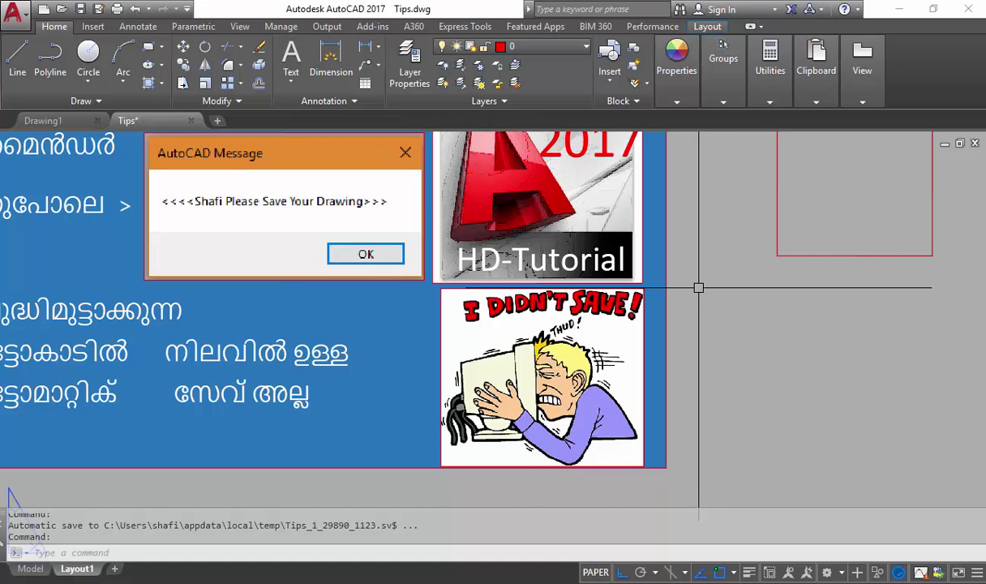
pyautogui.click(389, 253)
pyautogui.moveTo(403, 247); pyautogui.dragTo(553, 296, button='middle')
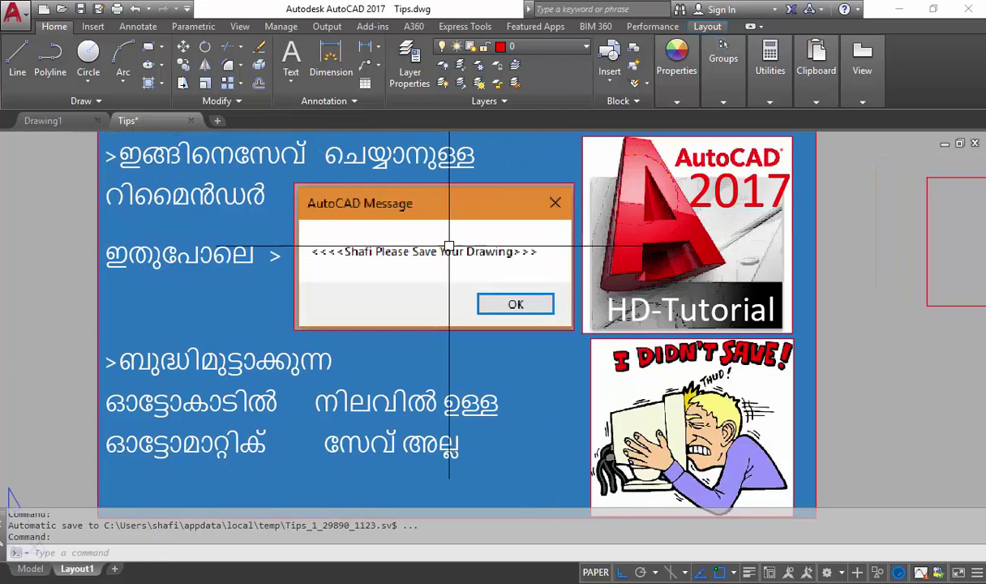
pyautogui.scroll(2, 470, 249)
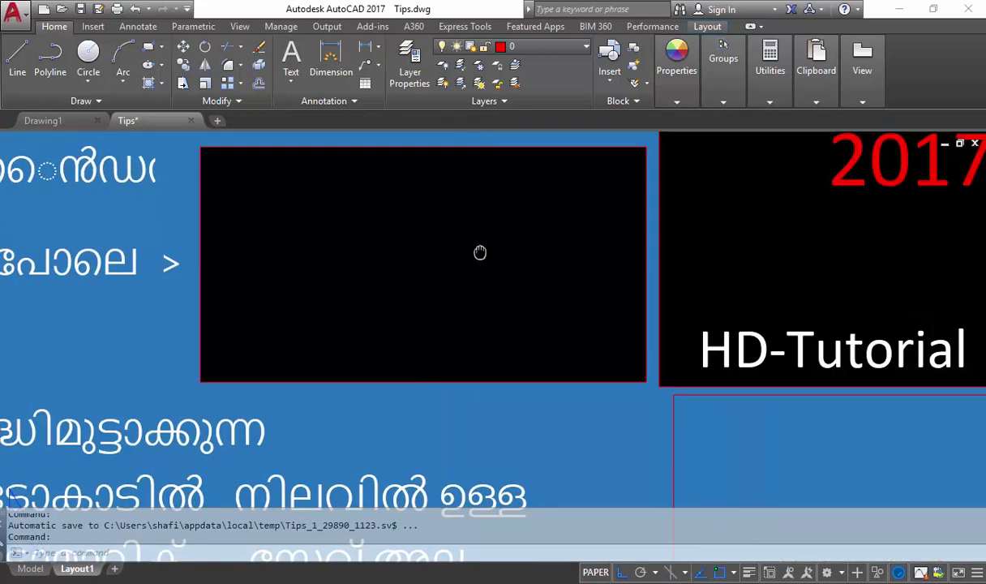
pyautogui.moveTo(473, 248); pyautogui.dragTo(488, 266, button='middle')
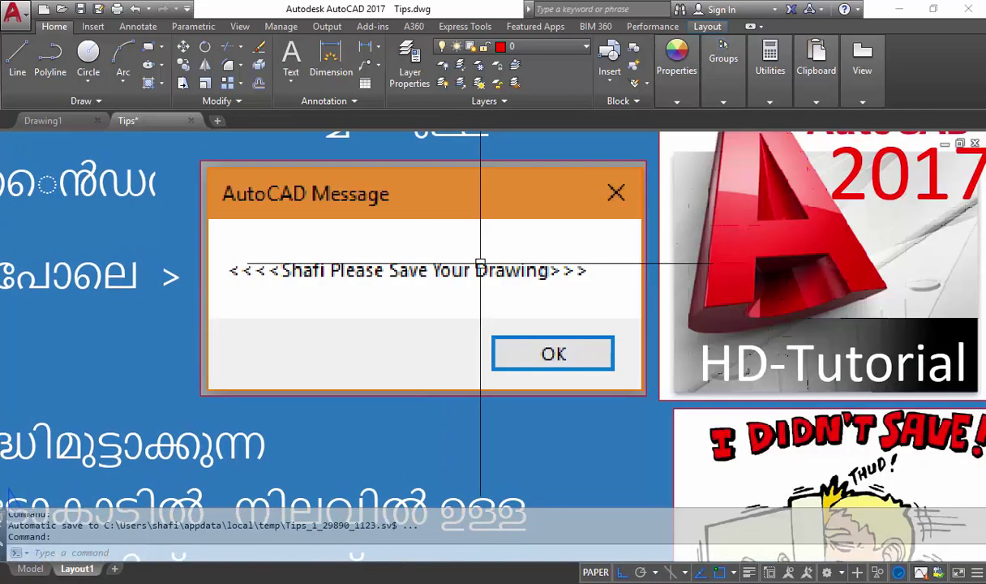
pyautogui.scroll(-4, 544, 275)
pyautogui.moveTo(642, 344); pyautogui.dragTo(469, 307, button='middle')
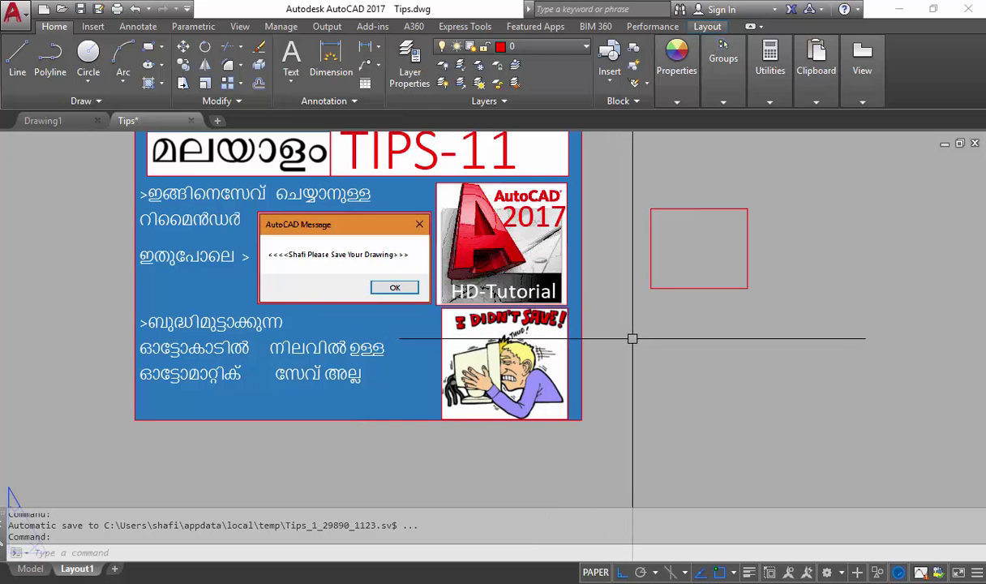
# Draw a second red rectangle below the first with REC, then quick-save Tips.dwg.
pyautogui.write('rec')
pyautogui.press('Return')
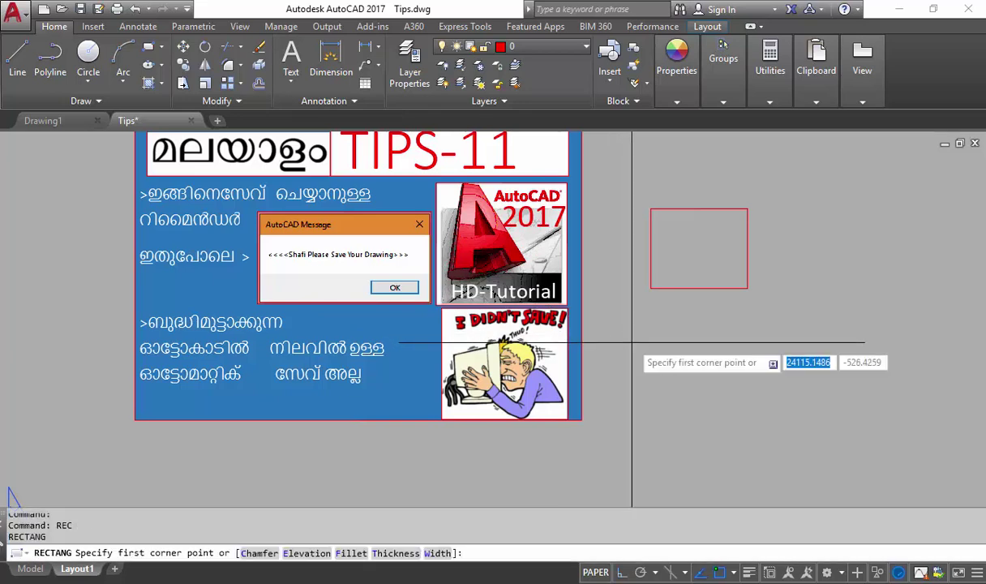
pyautogui.click(622, 325)
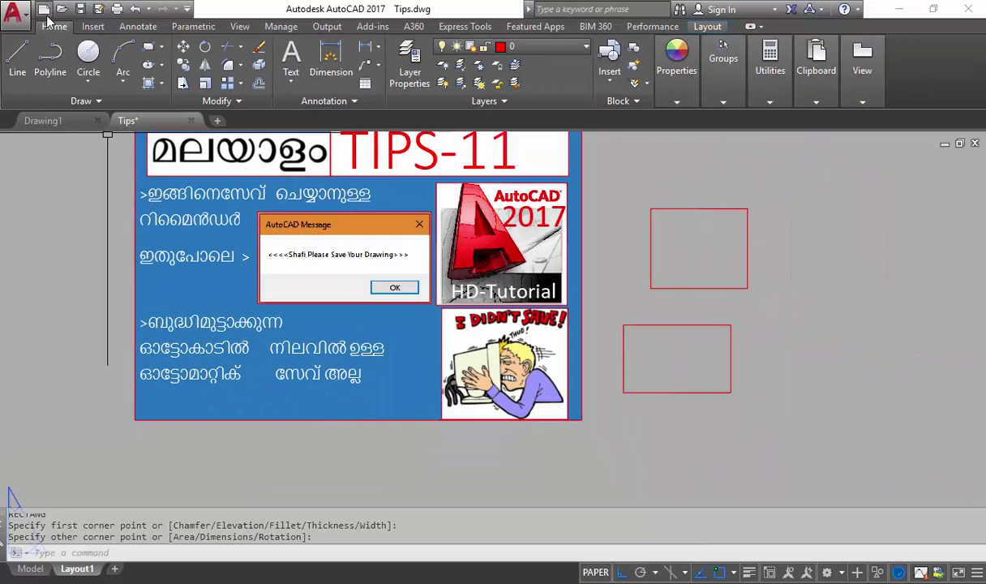
pyautogui.click(80, 9)
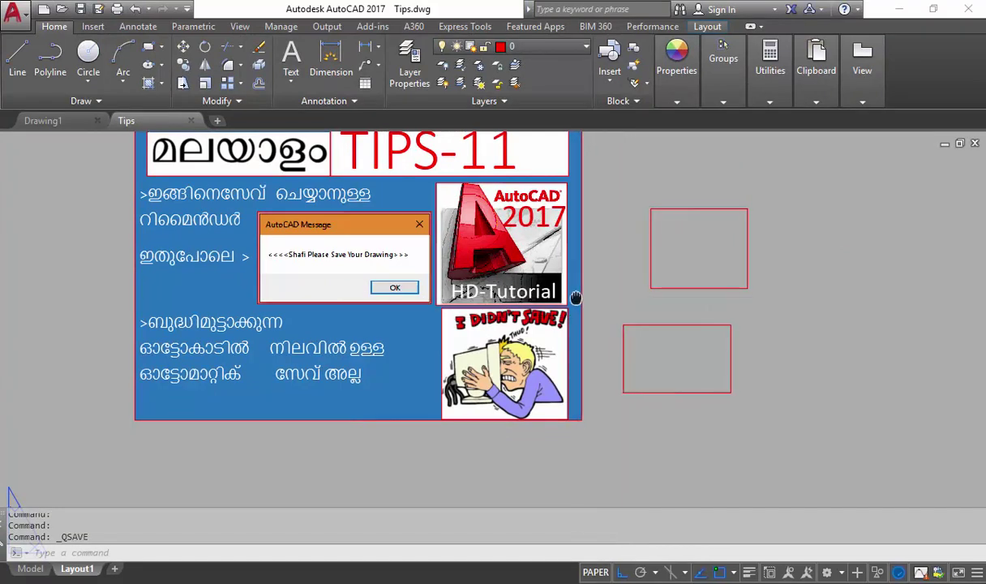
pyautogui.moveTo(638, 297); pyautogui.dragTo(646, 315, button='middle')
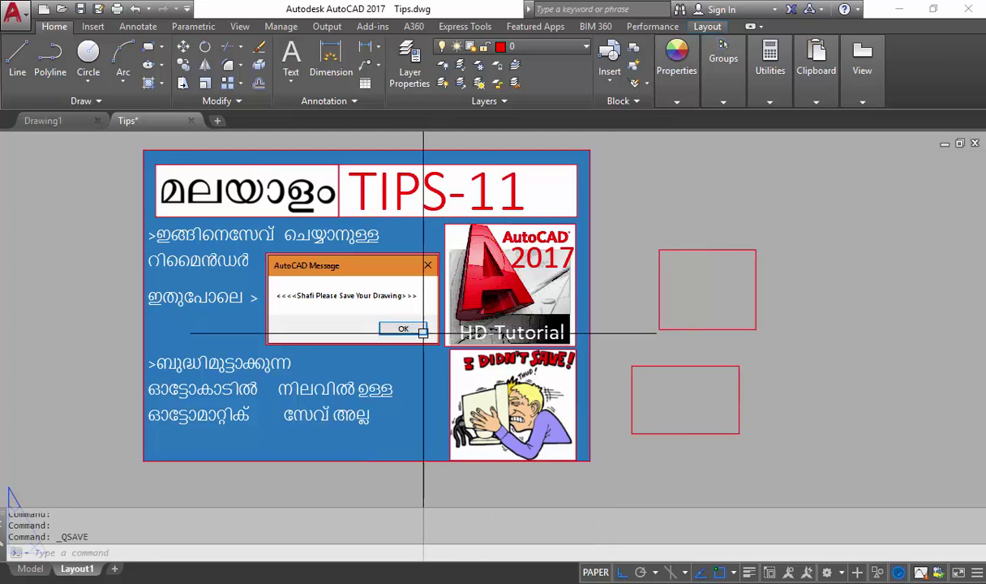
pyautogui.moveTo(420, 334); pyautogui.dragTo(533, 331, button='middle')
pyautogui.moveTo(514, 395); pyautogui.dragTo(516, 349, button='middle')
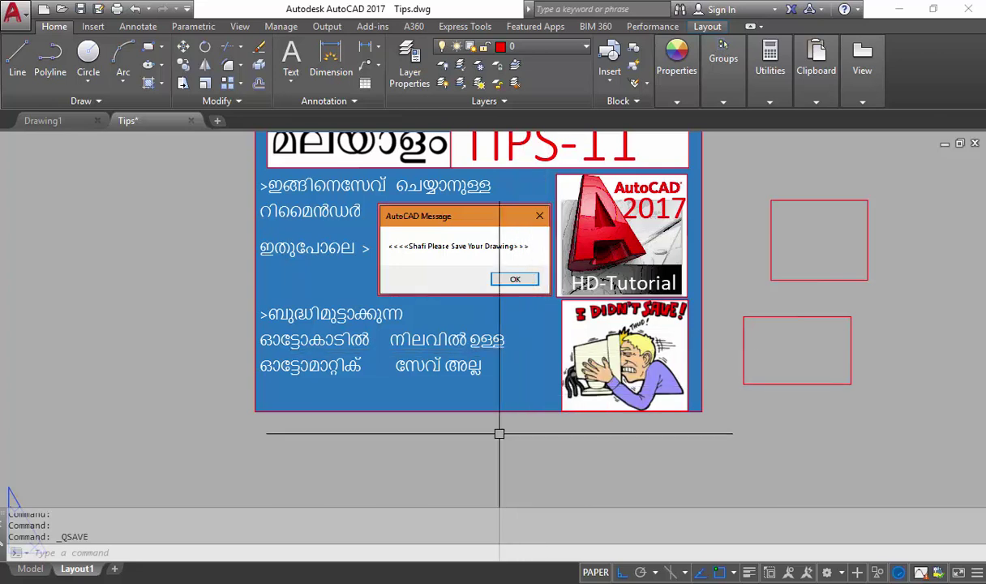
# Via LSP > Load, open the automatic save LISP file in Notepad for editing.
pyautogui.write('lsp')
pyautogui.press('Return')
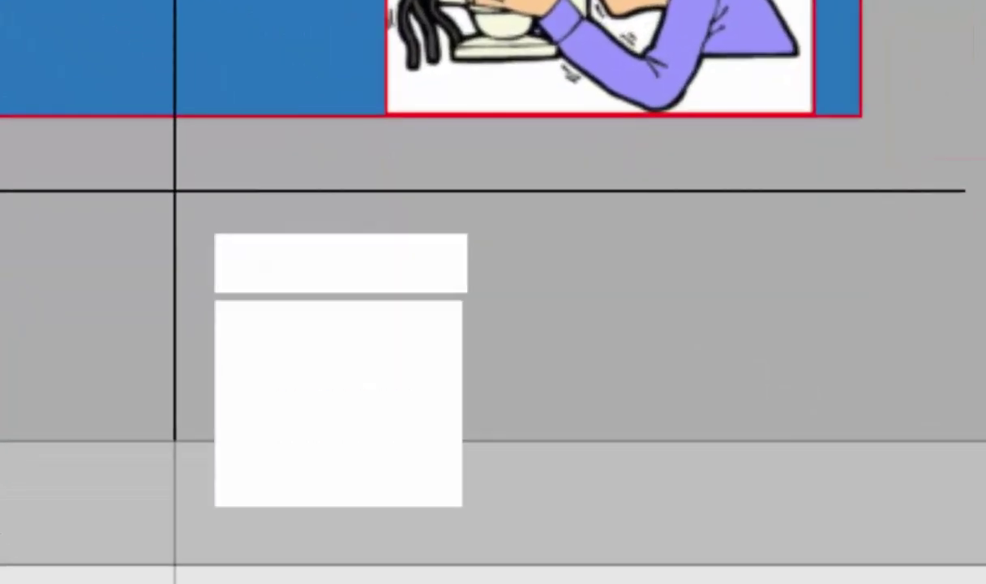
pyautogui.write('l')
pyautogui.press('Return')
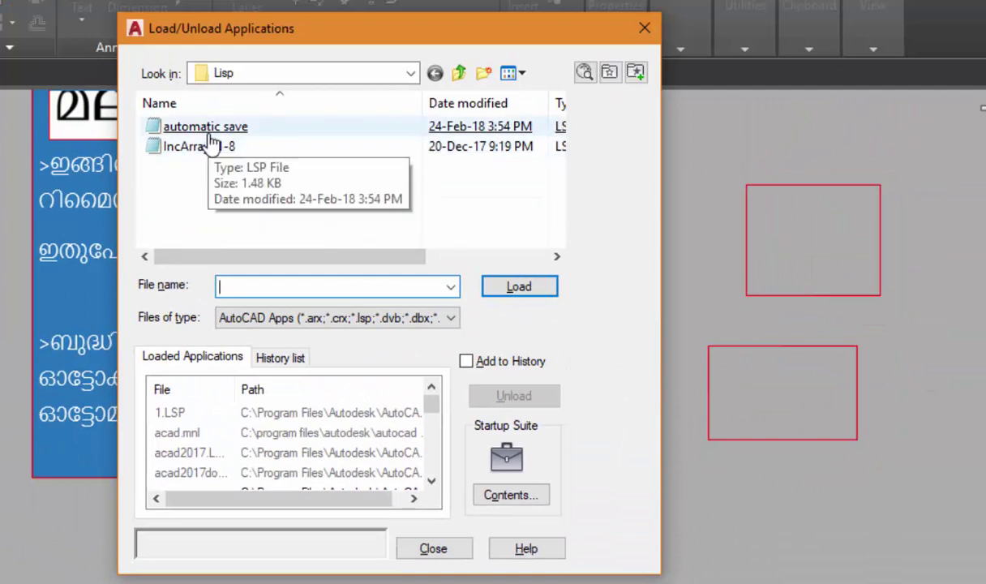
pyautogui.click(209, 133)
pyautogui.rightClick(214, 130)
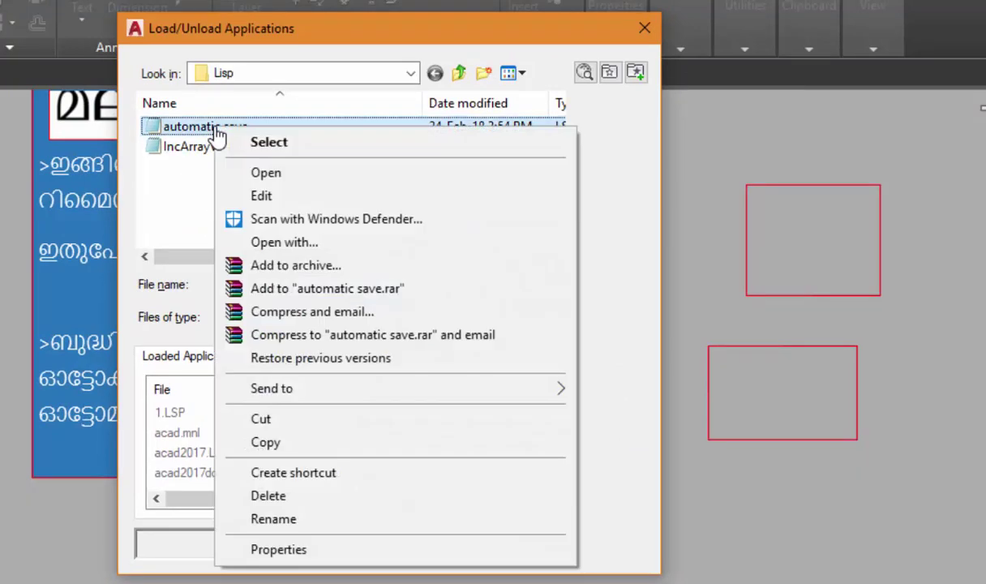
pyautogui.click(256, 173)
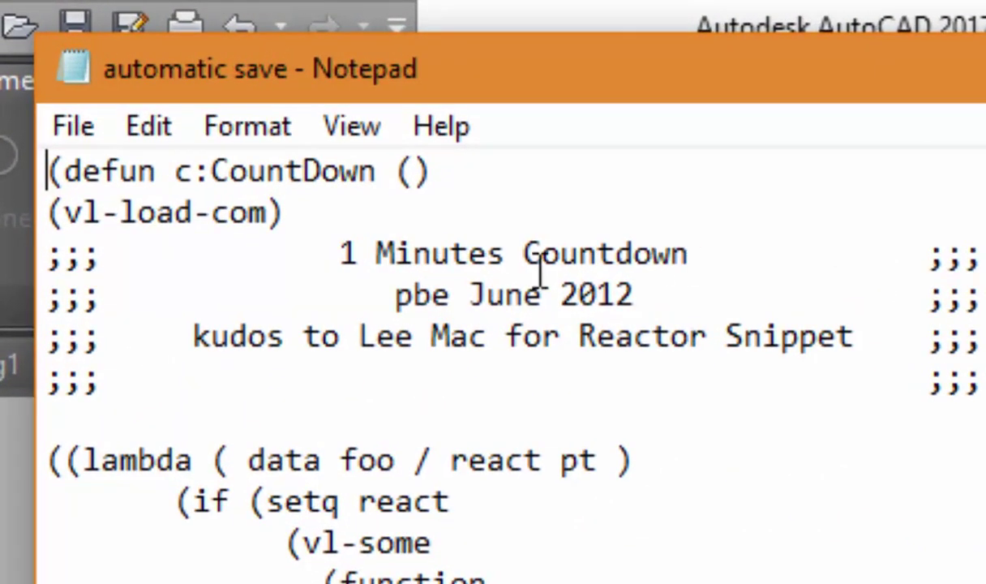
# Change the header comment to read '5 Minutes Countdown'.
pyautogui.moveTo(345, 243); pyautogui.dragTo(357, 259)
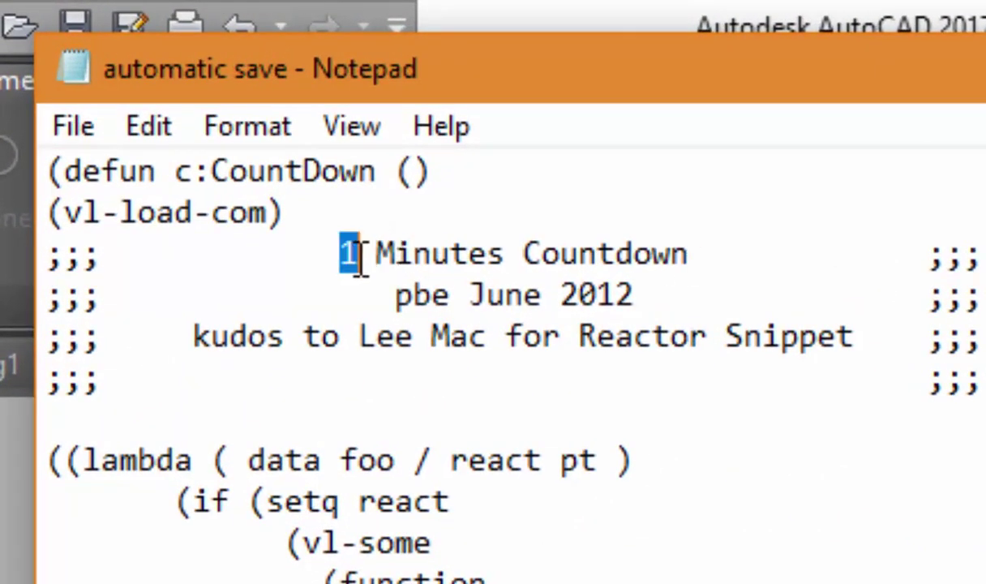
pyautogui.write('5')
pyautogui.scroll(-1, 454, 316)
pyautogui.scroll(-5, 507, 381)
pyautogui.scroll(3, 510, 415)
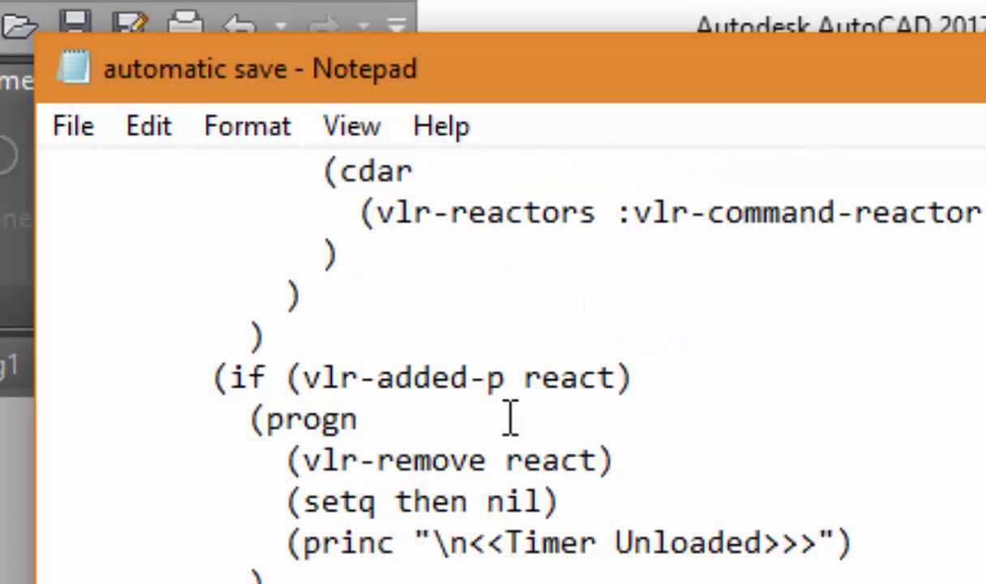
pyautogui.scroll(3, 352, 335)
pyautogui.scroll(3, 363, 314)
pyautogui.scroll(-5, 349, 284)
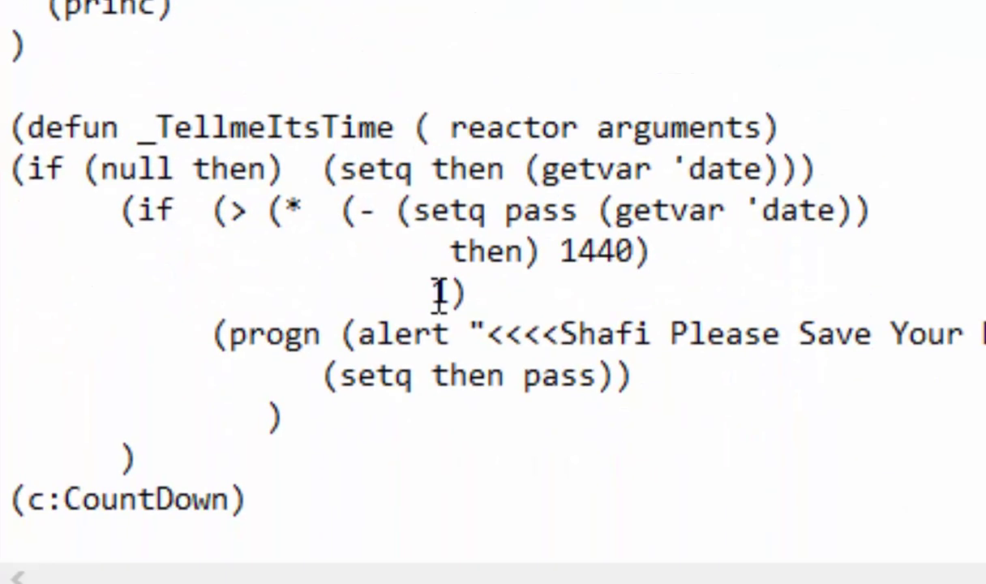
# Select the 1-minute interval value in the elapsed-time condition.
pyautogui.moveTo(448, 293); pyautogui.dragTo(429, 292)
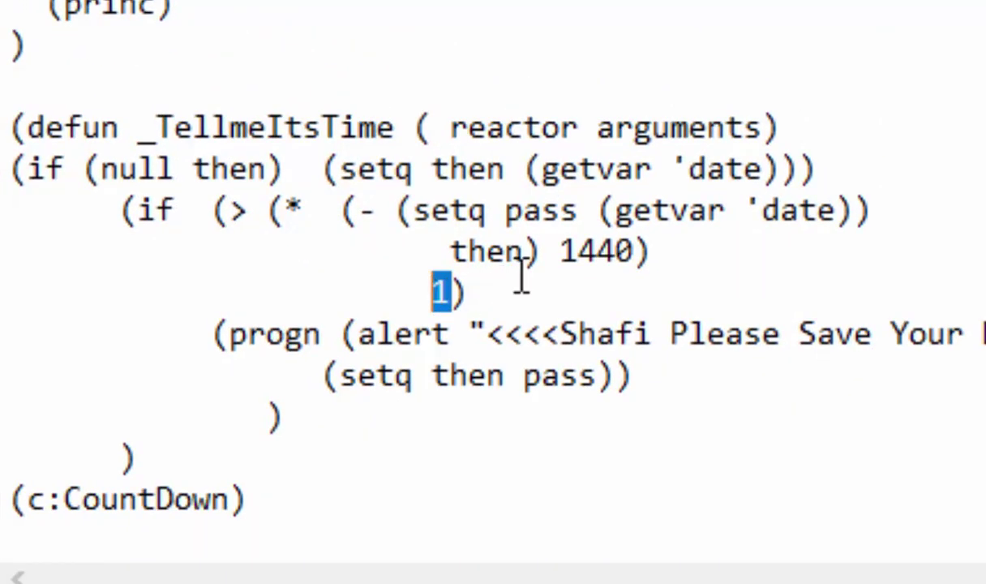
pyautogui.moveTo(117, 211); pyautogui.dragTo(487, 285)
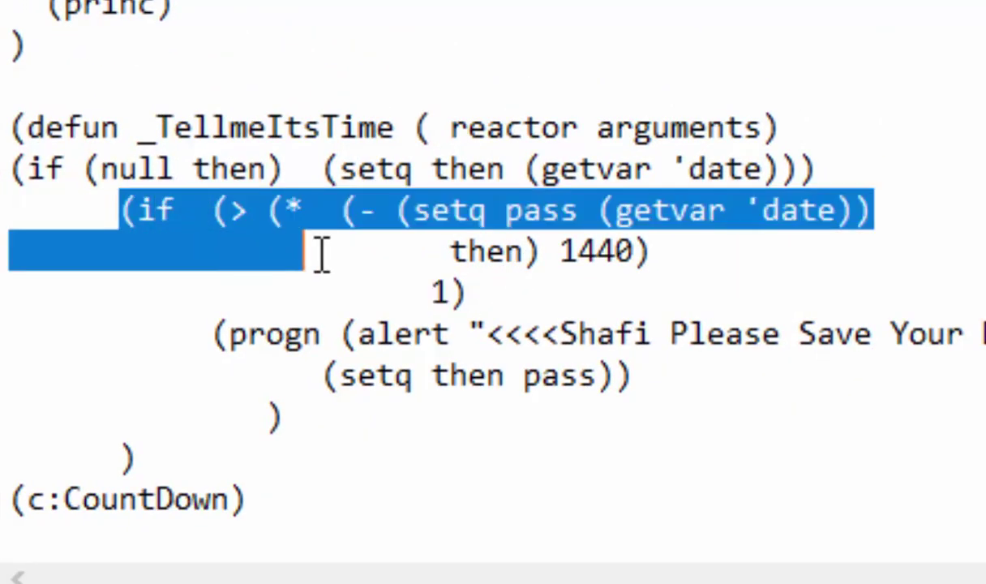
pyautogui.click(442, 291)
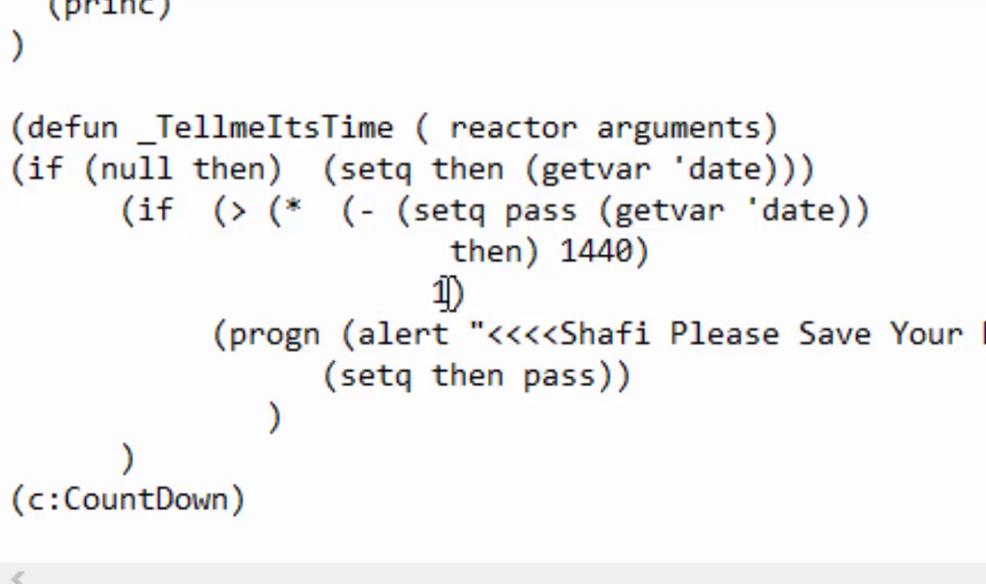
pyautogui.doubleClick(436, 292)
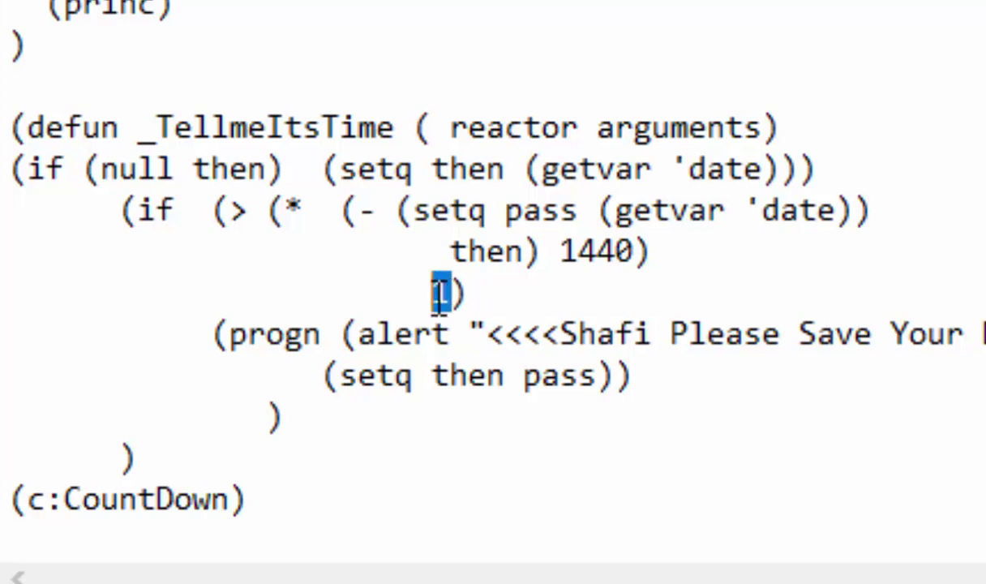
pyautogui.scroll(5, 513, 260)
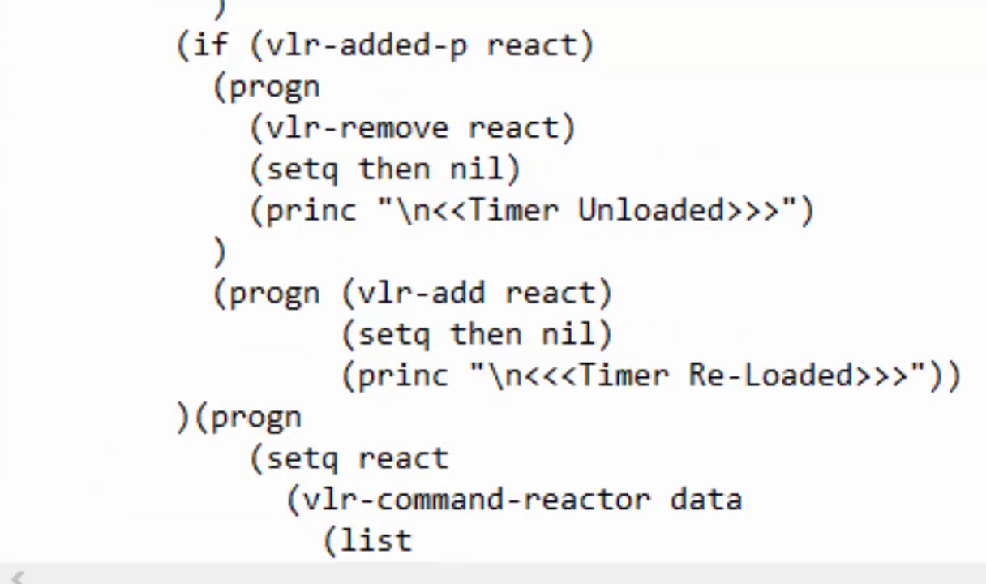
pyautogui.scroll(-5, 493, 292)
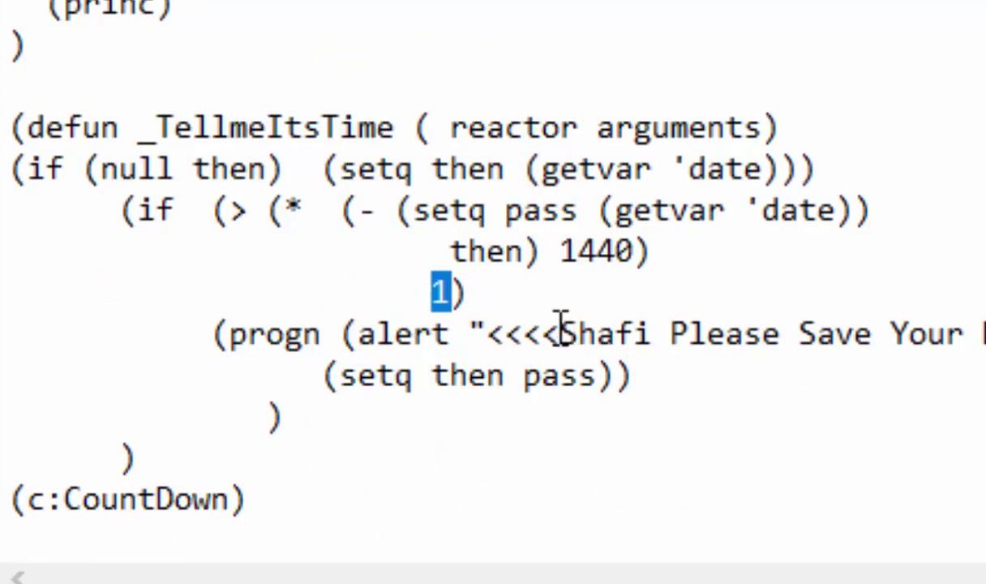
# Replace the alert message words inside <<<< >>>> with 'sav'.
pyautogui.moveTo(568, 331); pyautogui.dragTo(450, 328)
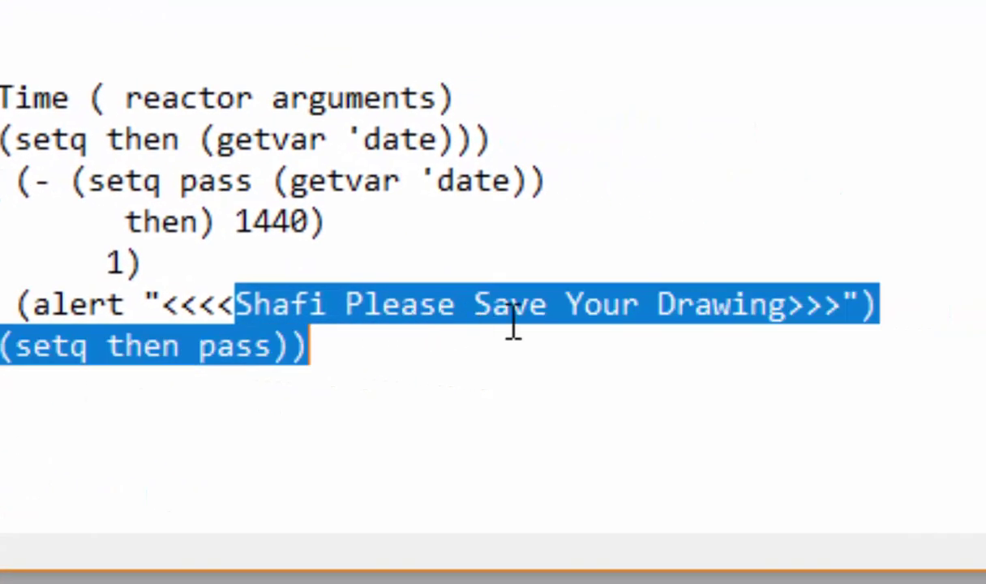
pyautogui.moveTo(513, 329); pyautogui.dragTo(782, 322)
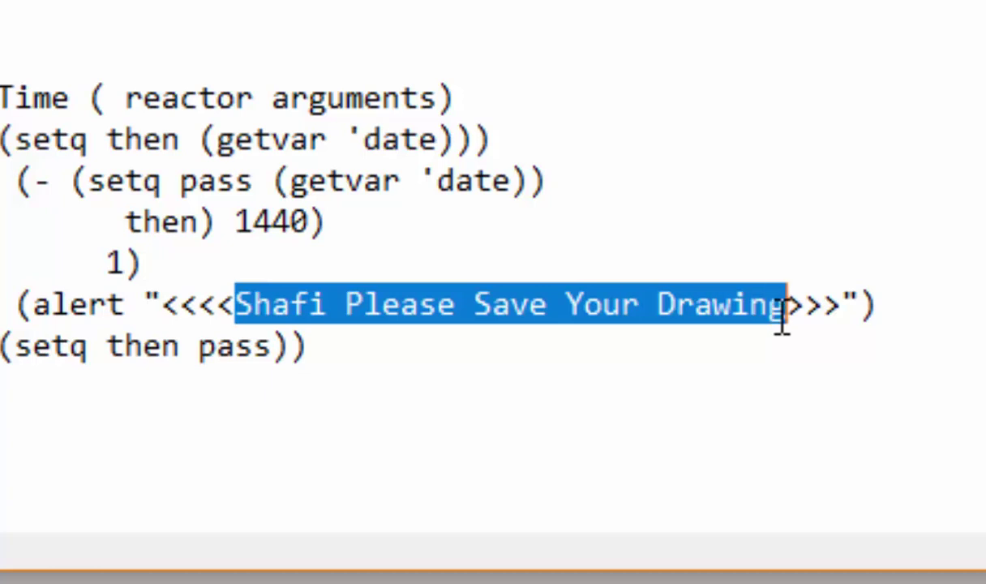
pyautogui.write('sa')
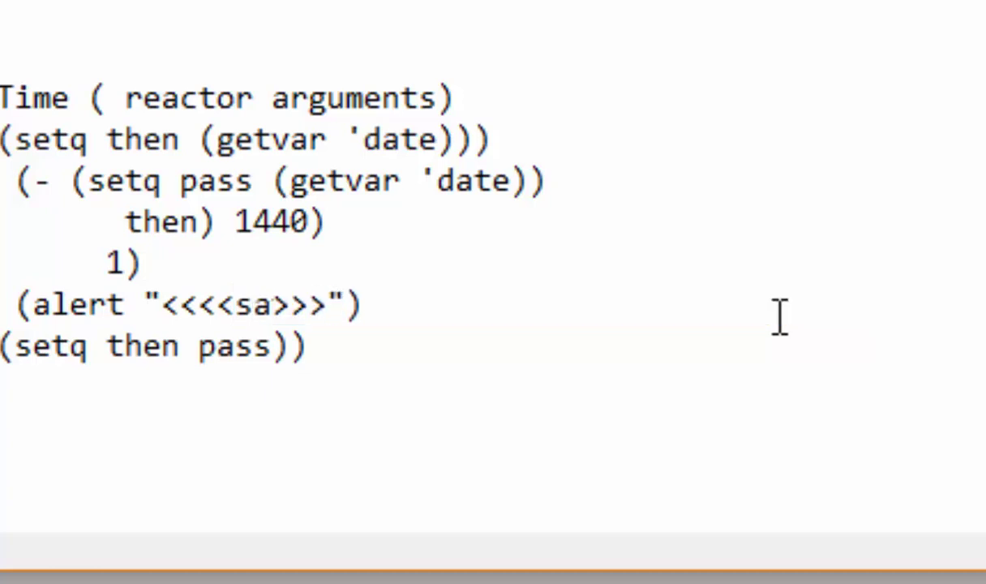
pyautogui.write('v')
pyautogui.press('BackSpace')
pyautogui.write('e ')
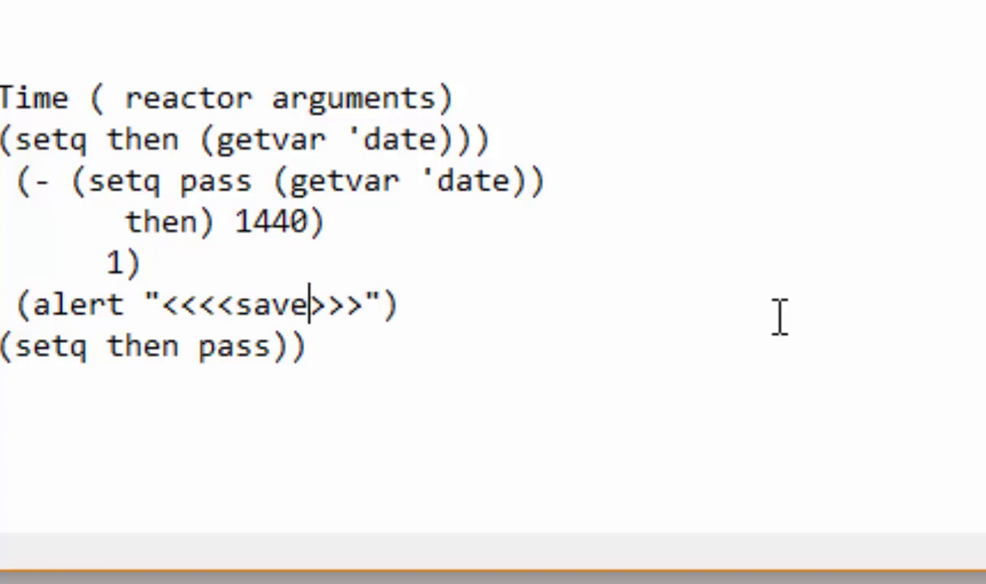
pyautogui.write('s')
pyautogui.hotkey('ctrl', 'z')
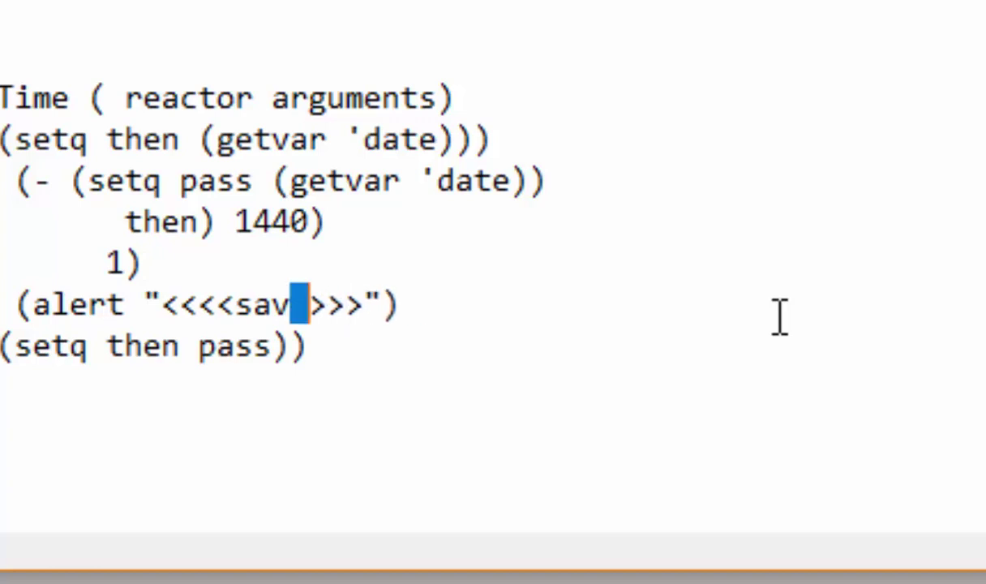
pyautogui.hotkey('ctrl', 'y')
pyautogui.hotkey('ctrl', 'z')
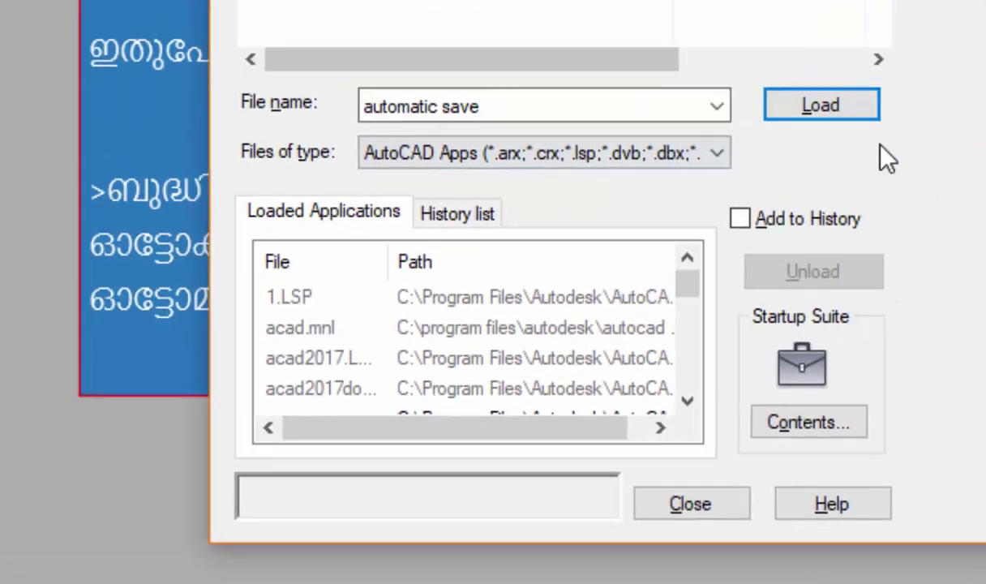
# Load automatic save.lsp with Load Once and close Load/Unload Applications.
pyautogui.click(520, 280)
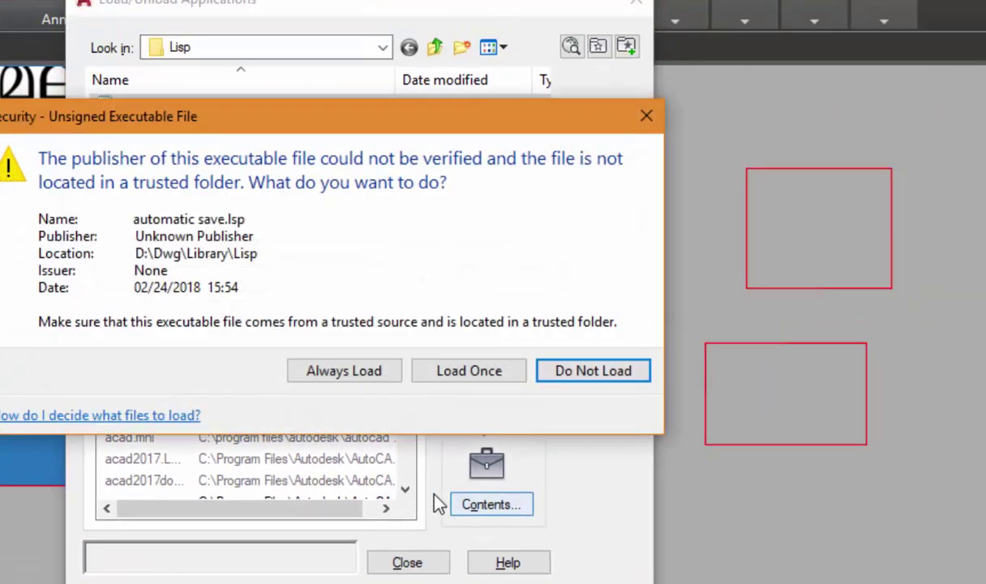
pyautogui.click(344, 375)
pyautogui.click(410, 564)
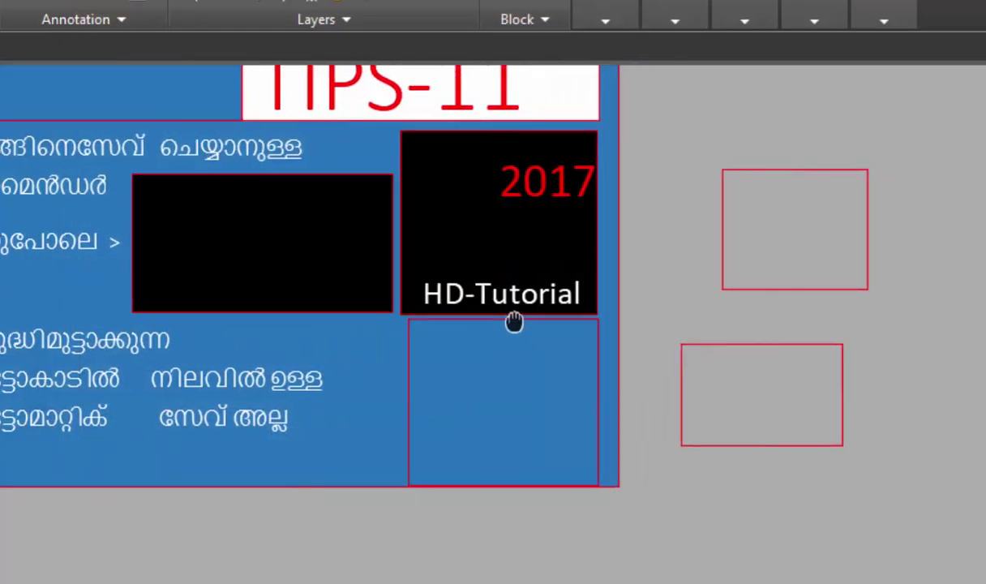
# Bring the whole sheet into view and dismiss the Please Save Your Drawing alert.
pyautogui.moveTo(512, 321); pyautogui.dragTo(315, 398, button='middle')
pyautogui.scroll(-2, 519, 289)
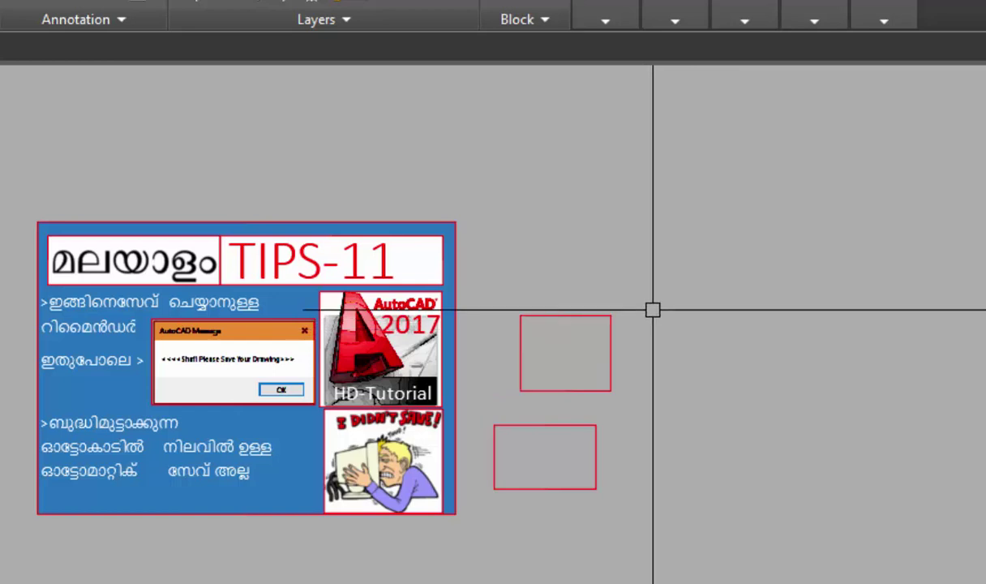
pyautogui.scroll(2, 235, 377)
pyautogui.scroll(2, 257, 377)
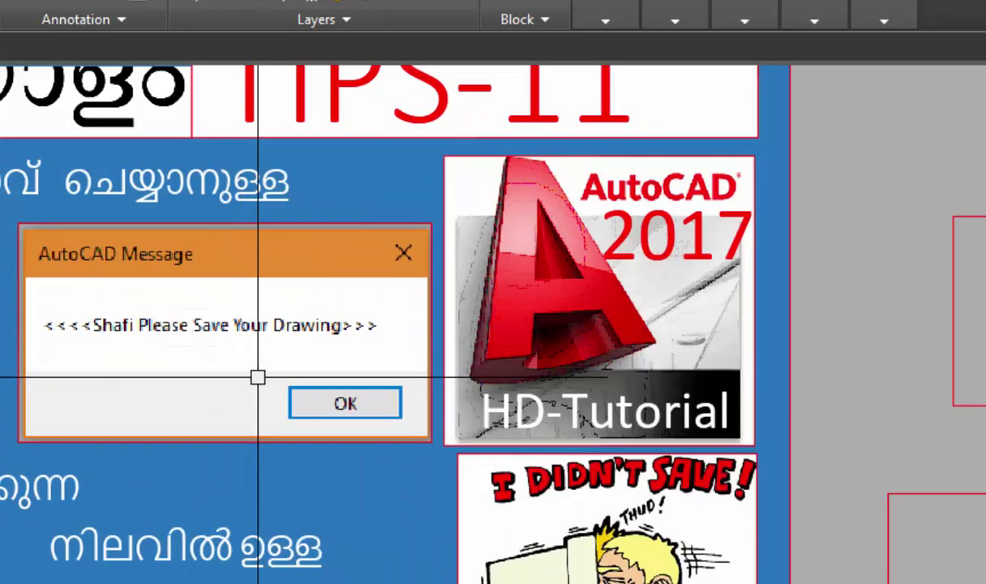
pyautogui.scroll(-2, 392, 85)
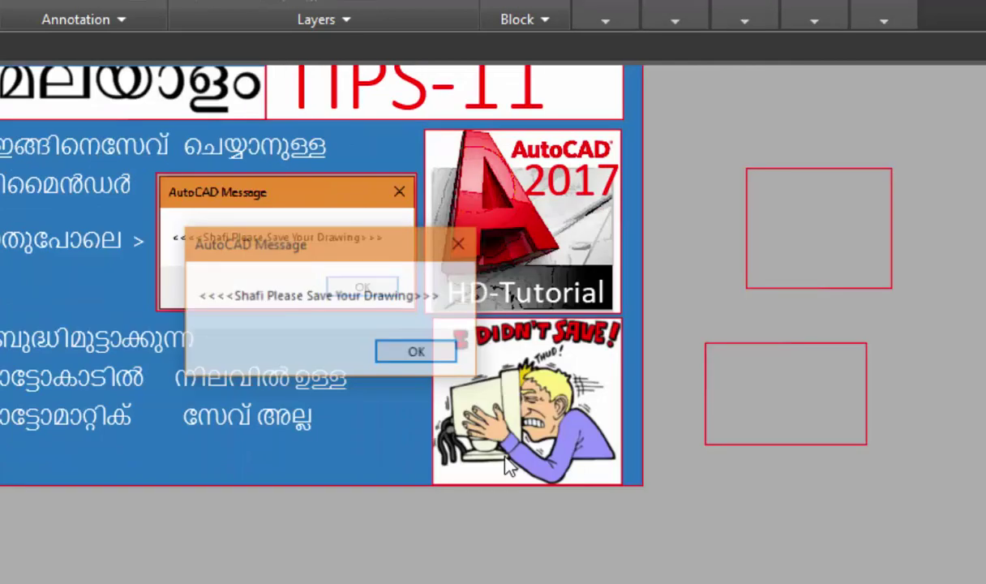
pyautogui.click(417, 355)
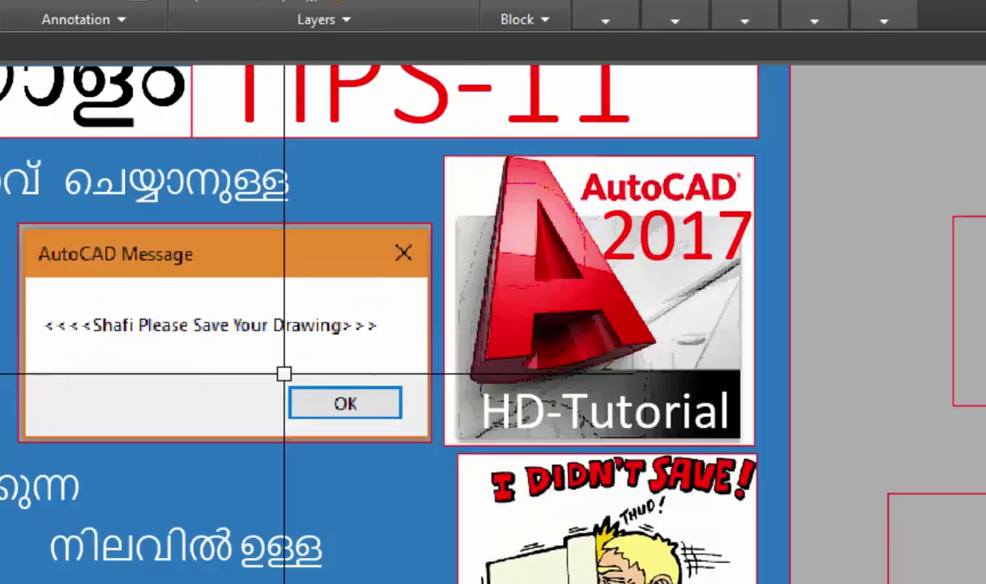